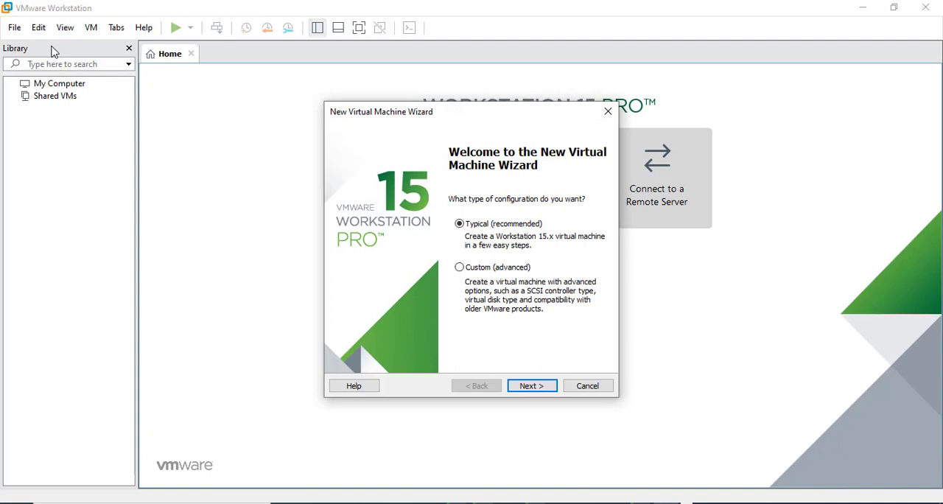
# Begin a typical virtual machine configuration that installs from Windows 7 toutes versions X86 X64.iso in the Téléchargements folder
pyautogui.click(536, 389)
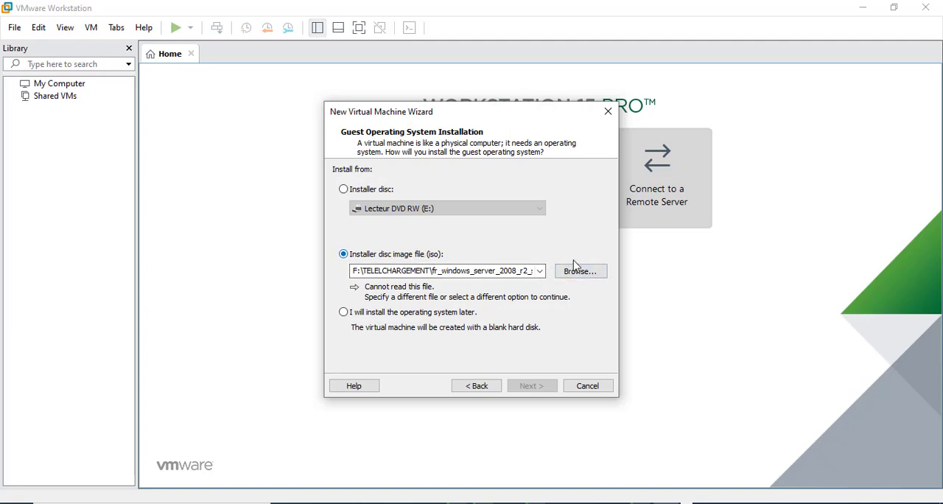
pyautogui.click(594, 273)
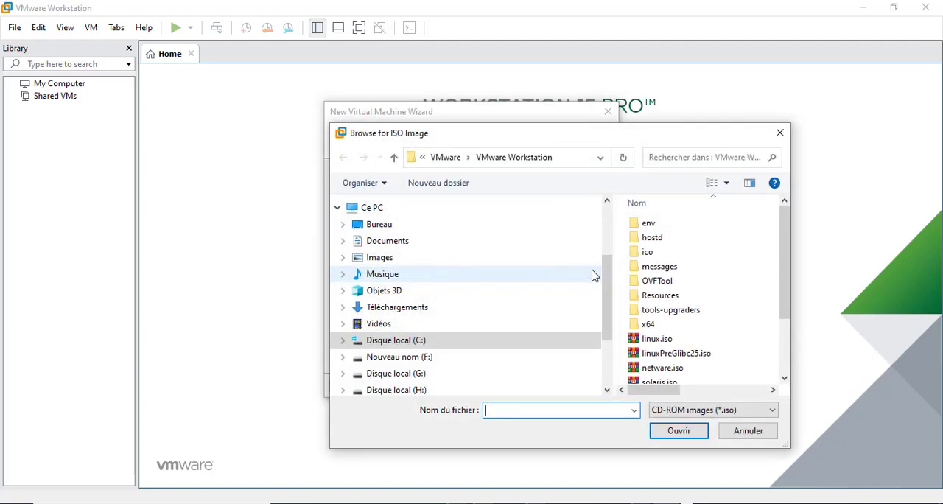
pyautogui.click(421, 313)
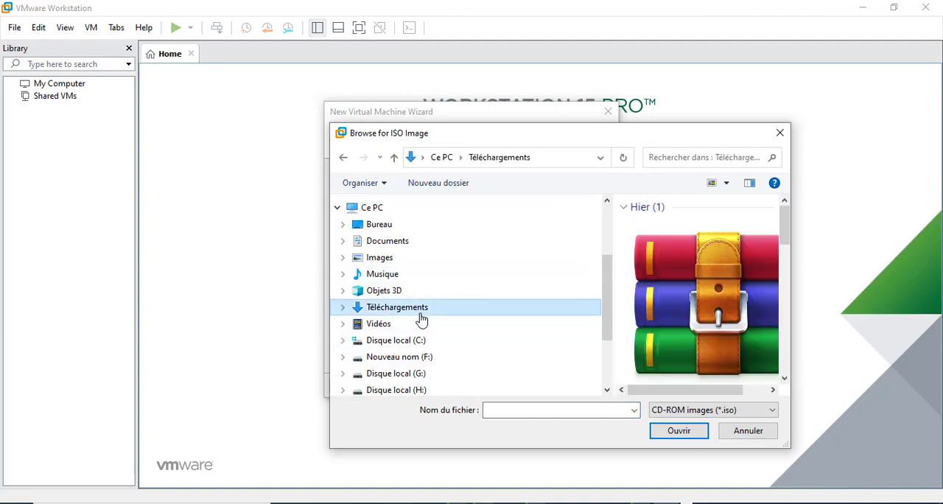
pyautogui.click(666, 325)
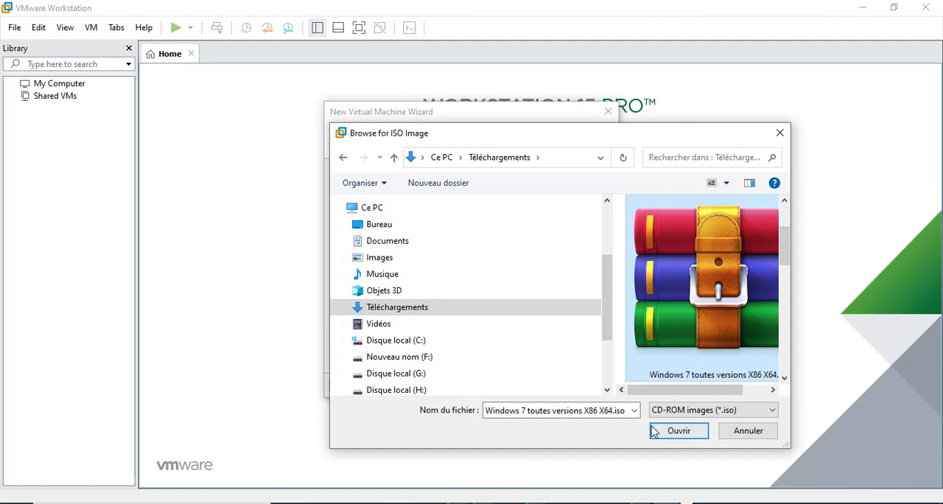
pyautogui.click(677, 431)
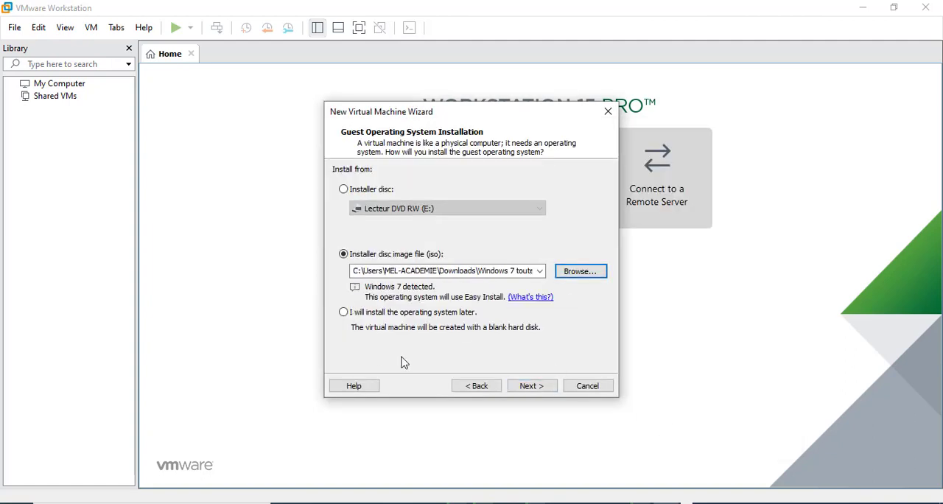
pyautogui.click(533, 391)
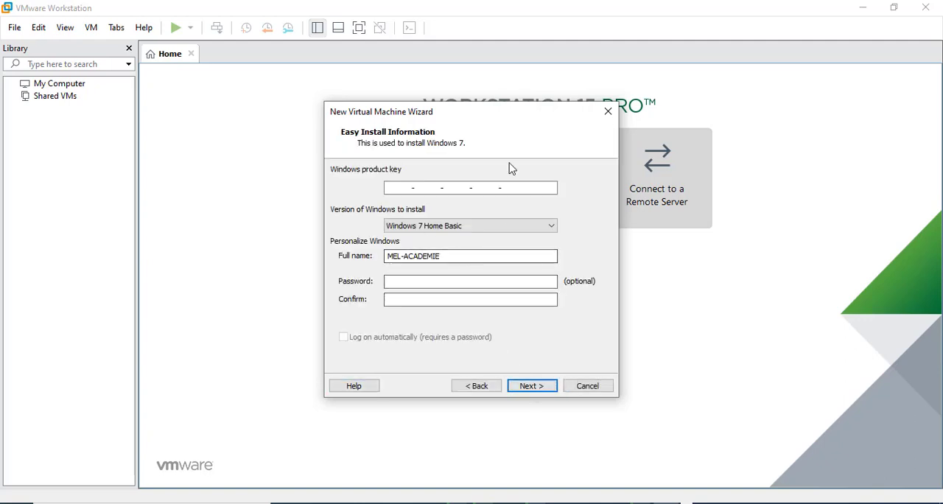
# Create the machine without a product key, keeping the name Windows 7 and a 60 GB disk split into multiple files
pyautogui.click(538, 391)
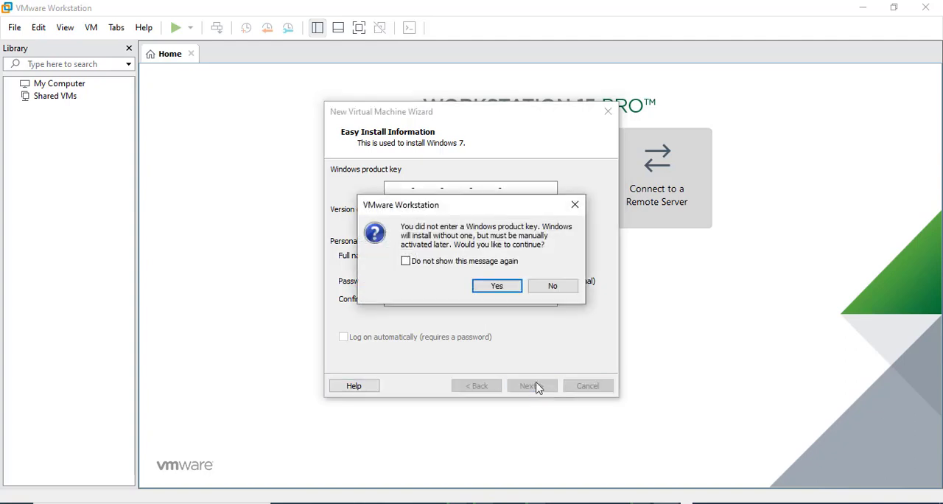
pyautogui.click(498, 286)
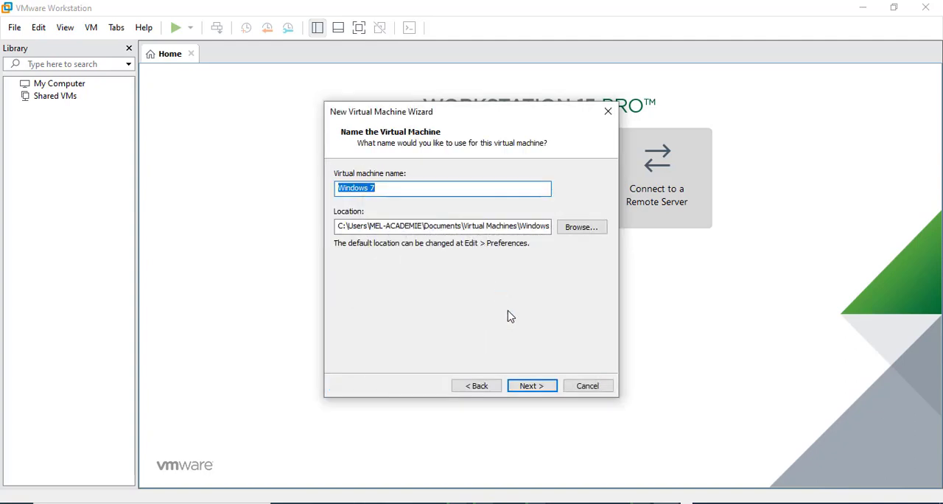
pyautogui.click(541, 388)
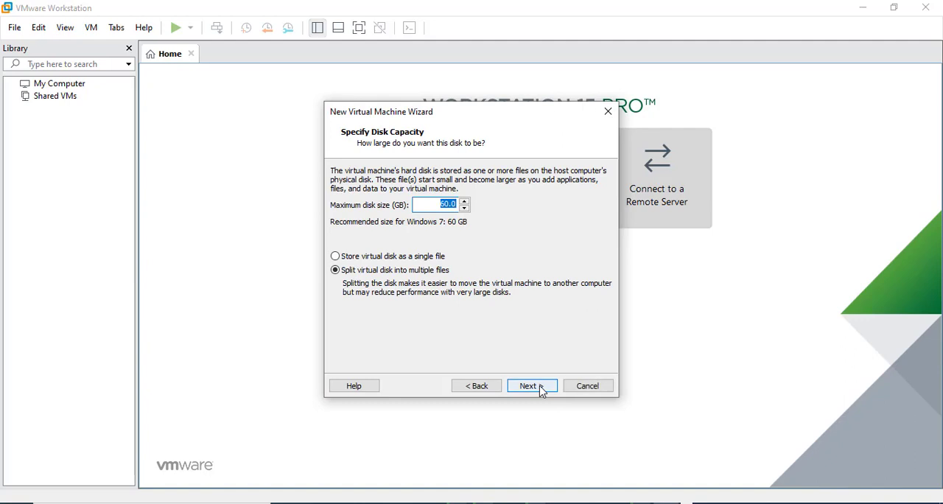
pyautogui.click(531, 386)
pyautogui.click(532, 386)
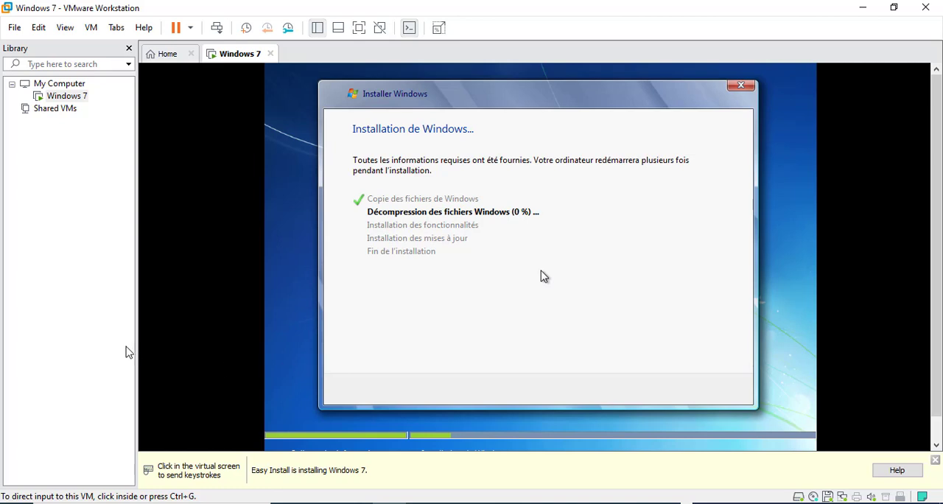
pyautogui.click(103, 352)
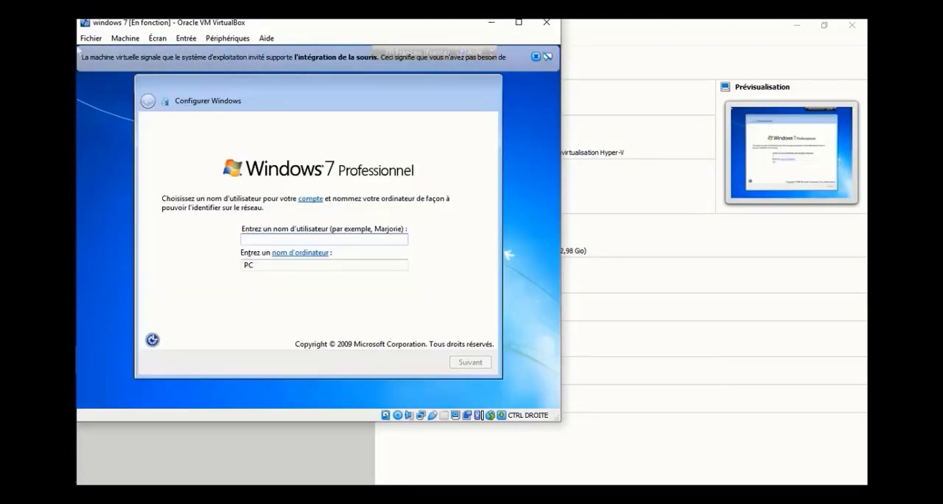
# In the VirtualBox windows 7 machine, set the Windows account's user name to "cible win7" and submit it
pyautogui.write('cib')
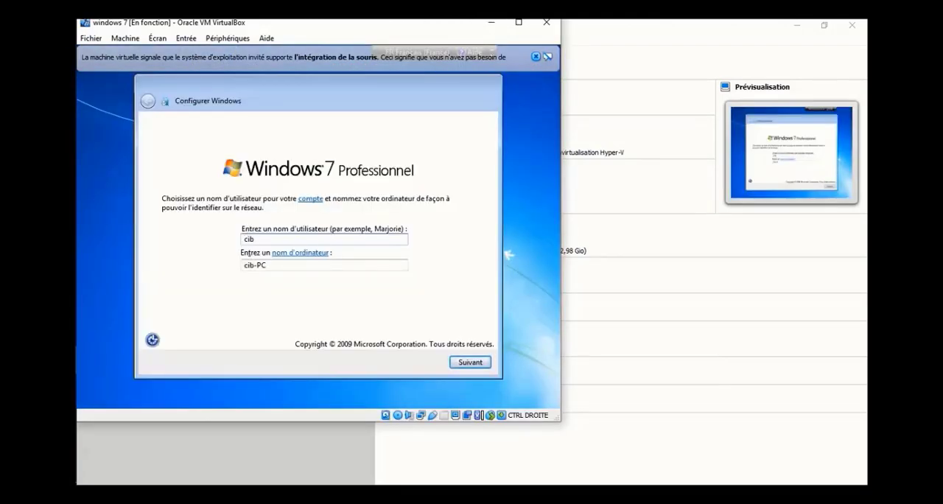
pyautogui.write('le win7')
pyautogui.click(469, 365)
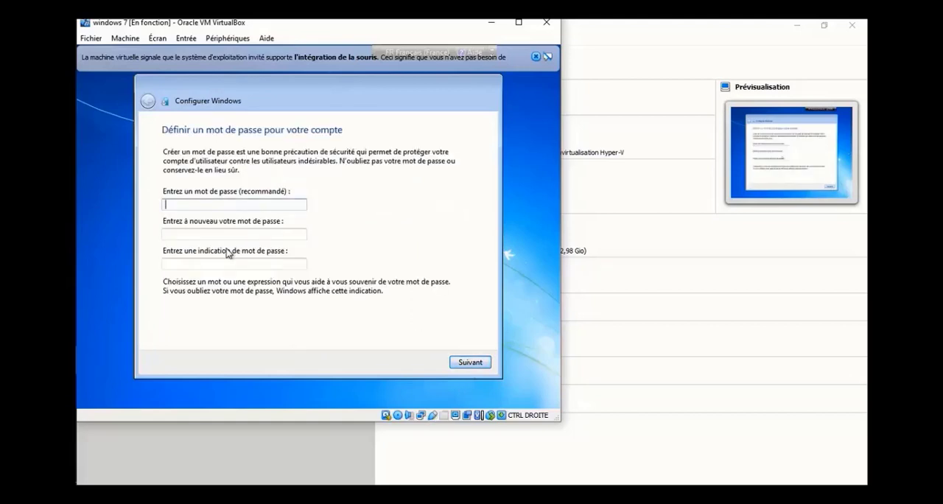
# Set and confirm the Windows account password, and enter a password hint
pyautogui.write('••••••')
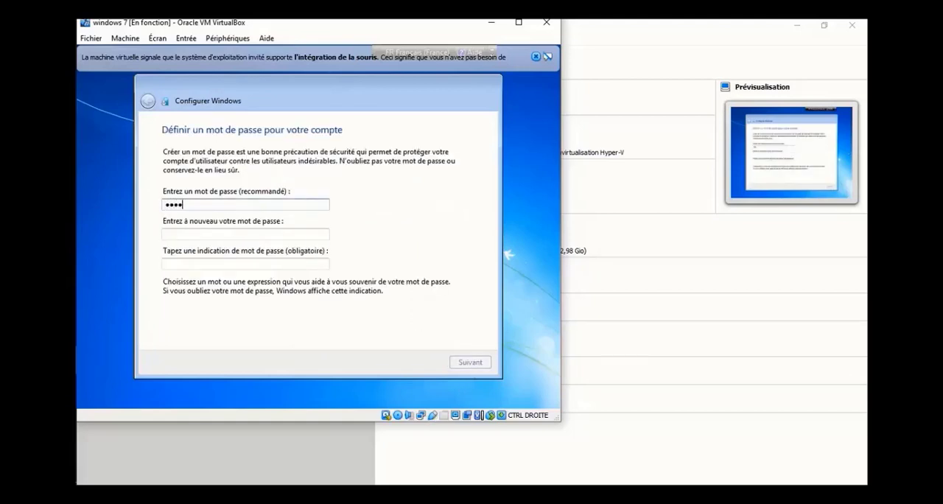
pyautogui.click(219, 234)
pyautogui.write('••••••')
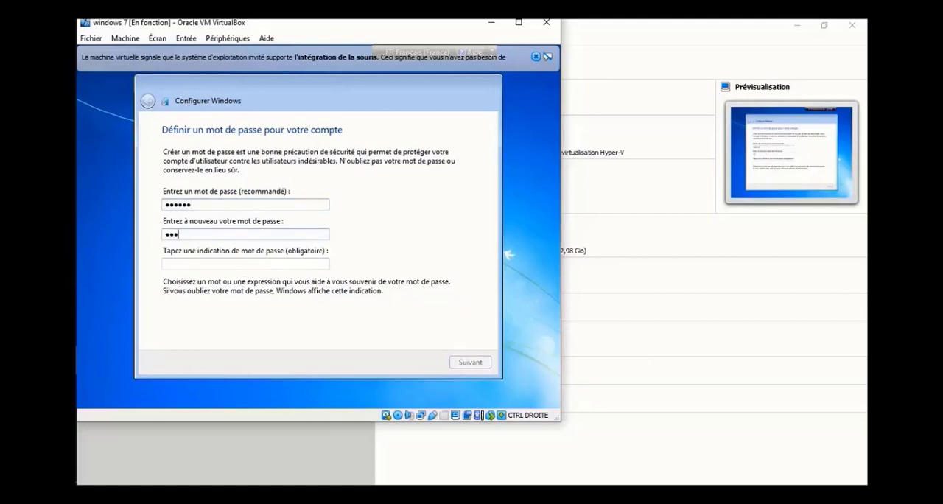
pyautogui.click(211, 263)
pyautogui.write('aze')
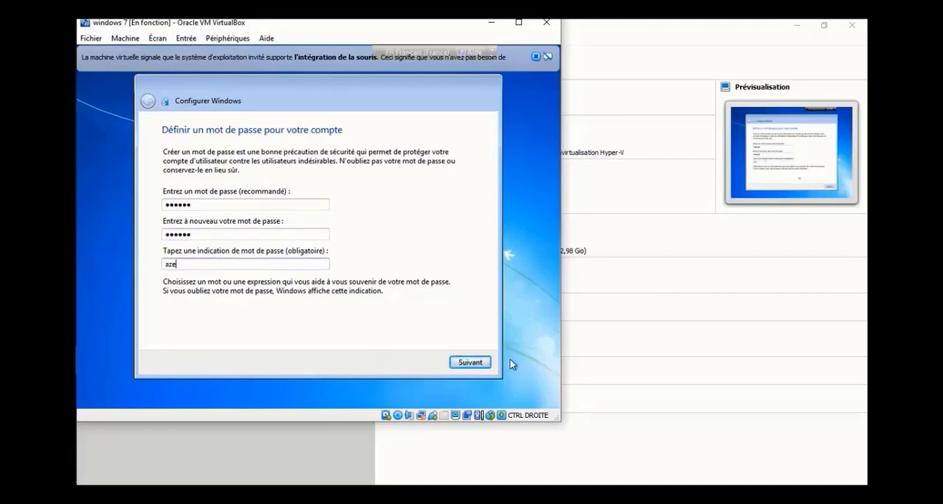
pyautogui.click(472, 362)
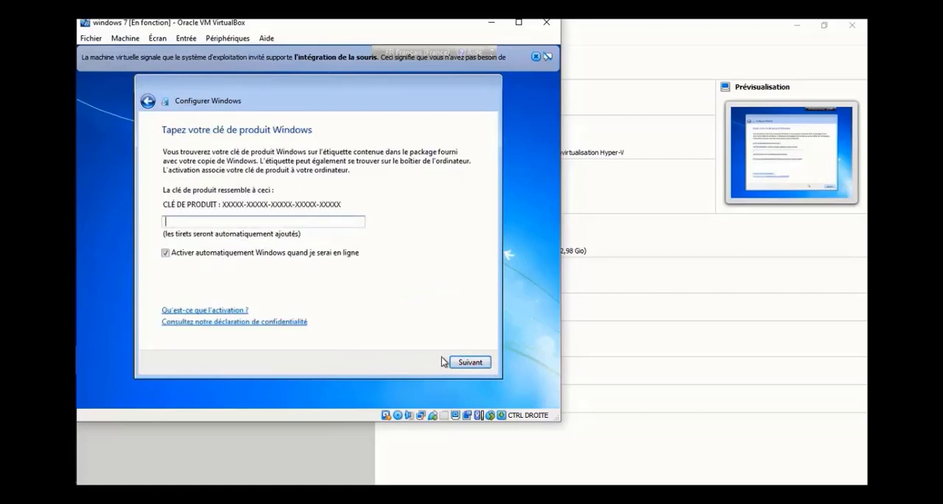
# Complete the Windows setup without a product key, choosing important updates only, the Paris time zone and a public network
pyautogui.click(460, 362)
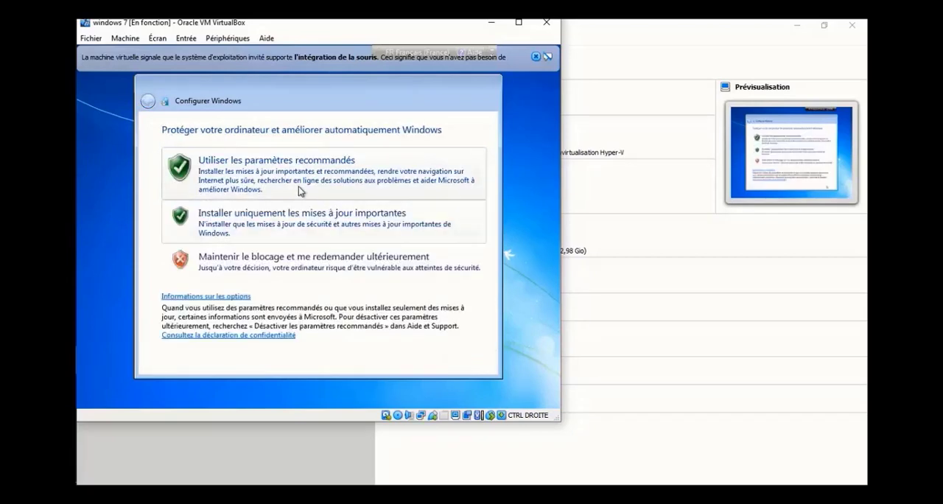
pyautogui.click(314, 243)
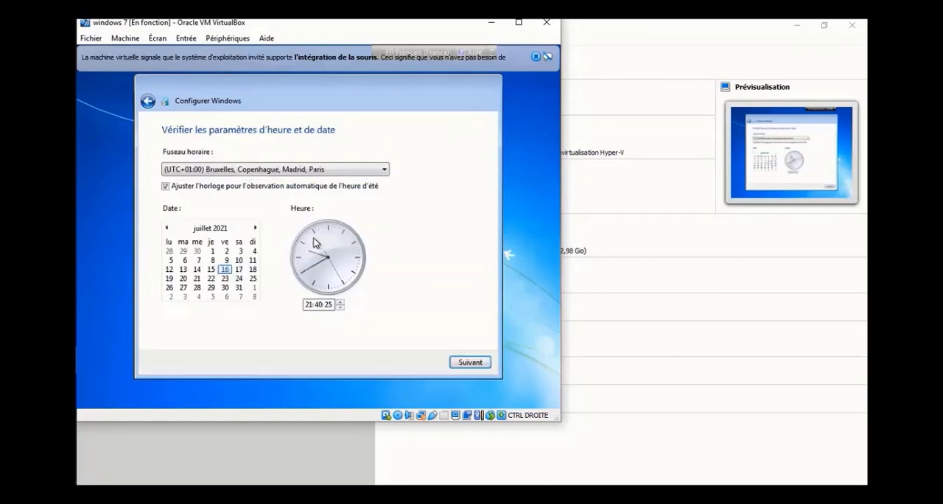
pyautogui.click(458, 367)
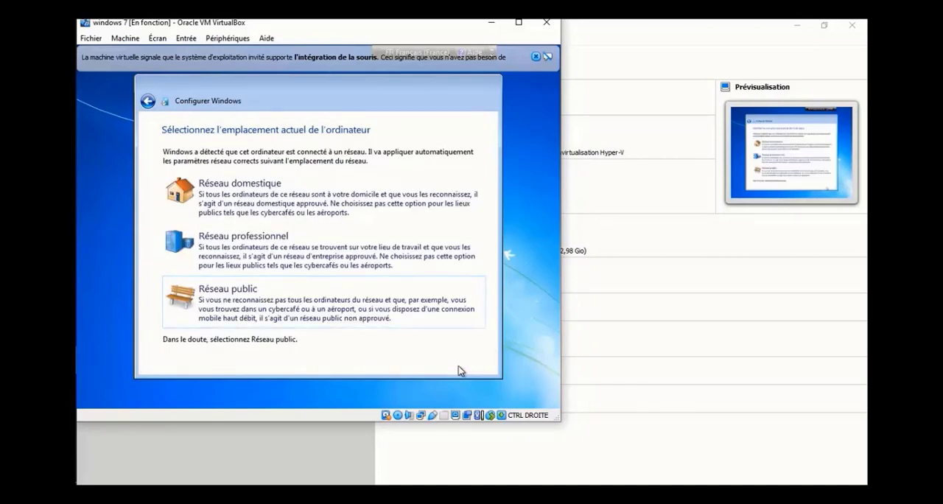
pyautogui.click(295, 317)
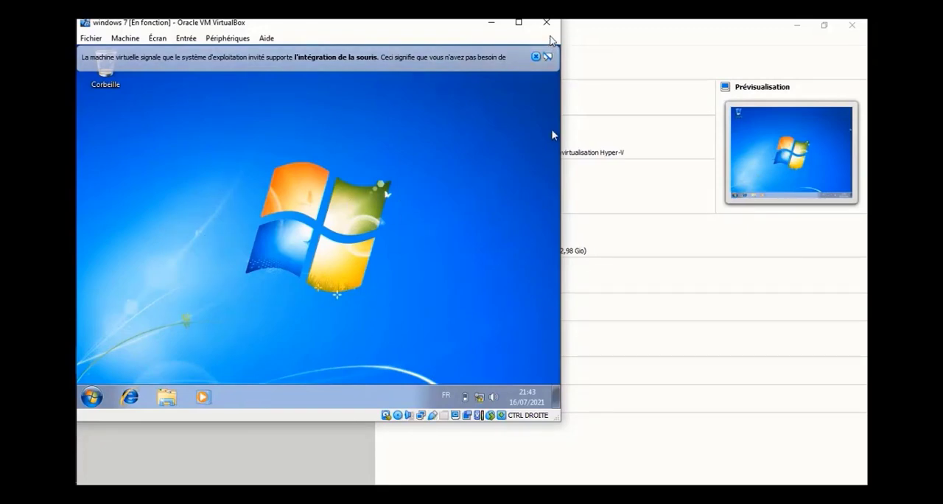
# Close the windows 7 virtual machine by powering it off
pyautogui.click(547, 27)
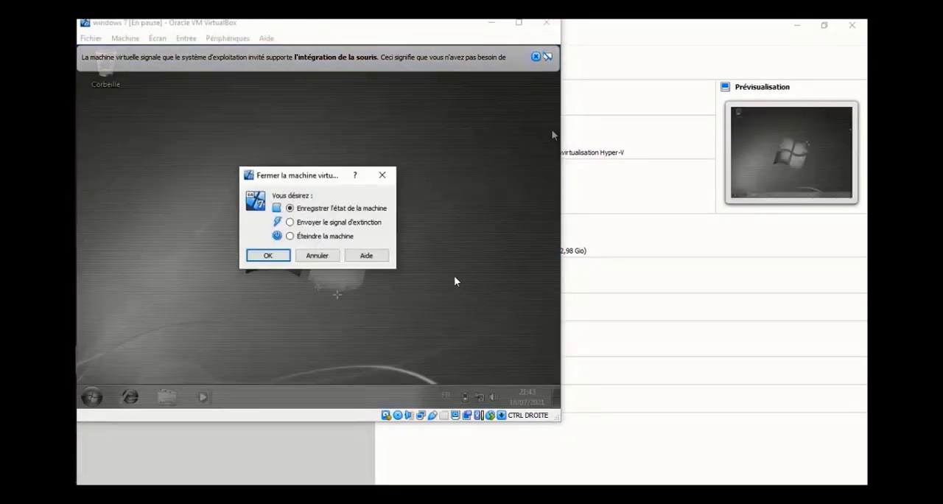
pyautogui.click(322, 239)
pyautogui.click(279, 262)
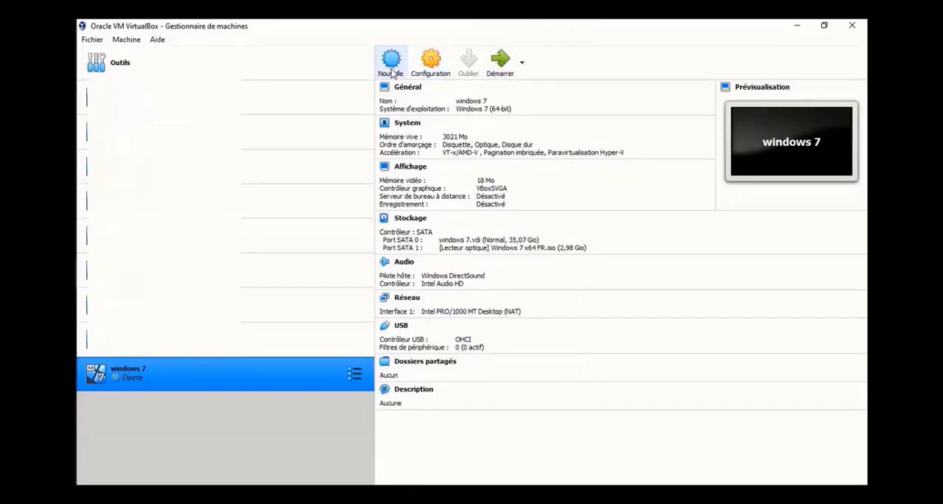
# Set up a new virtual machine named "windows 8" for Windows 8 (64-bit) with 3691 MB of memory
pyautogui.click(392, 72)
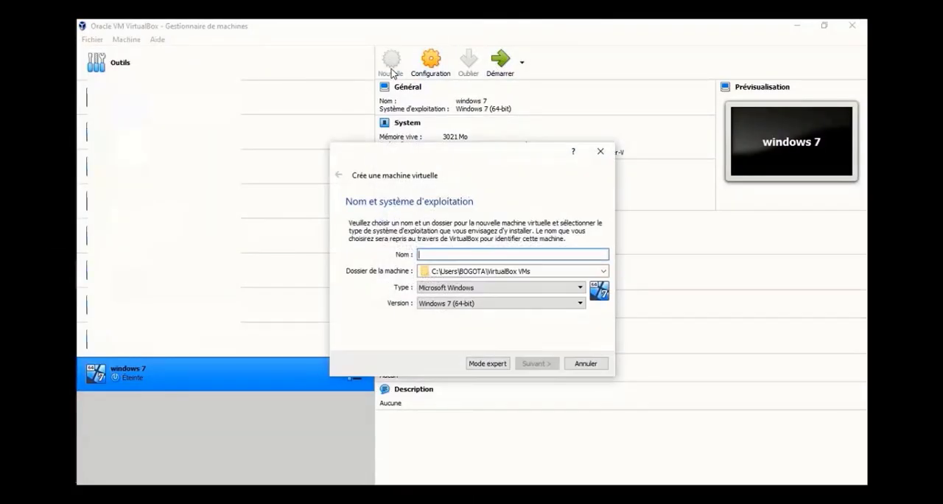
pyautogui.moveTo(469, 158); pyautogui.dragTo(387, 105)
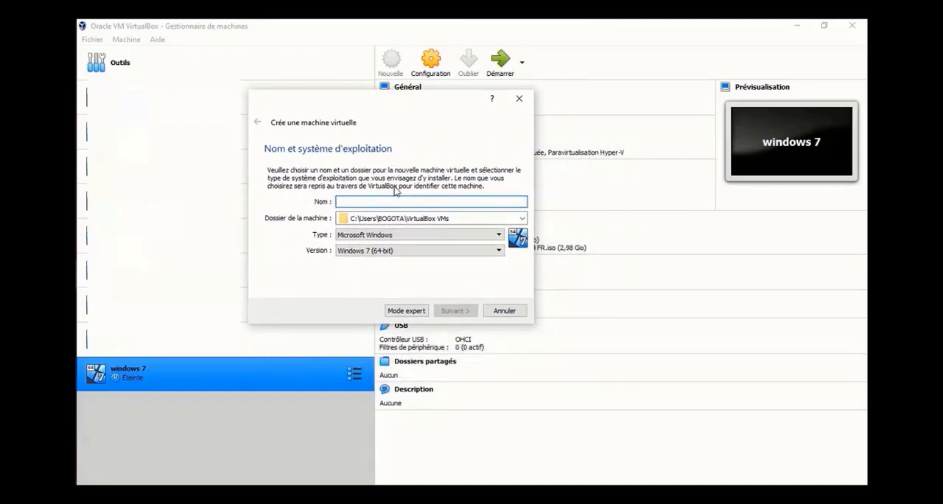
pyautogui.write('windows')
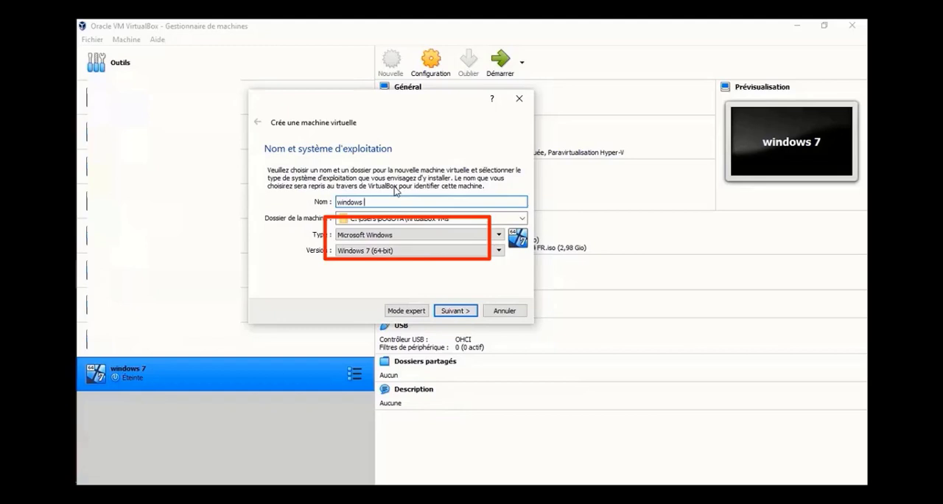
pyautogui.write('8')
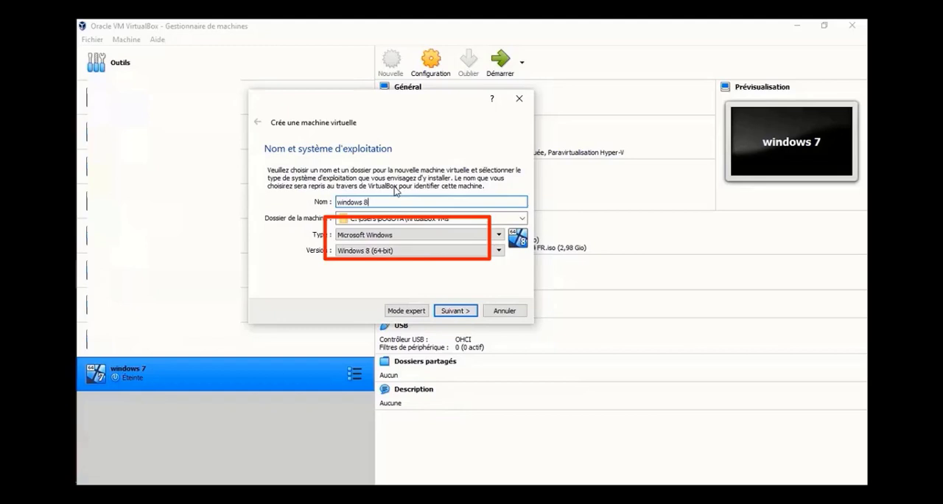
pyautogui.click(455, 311)
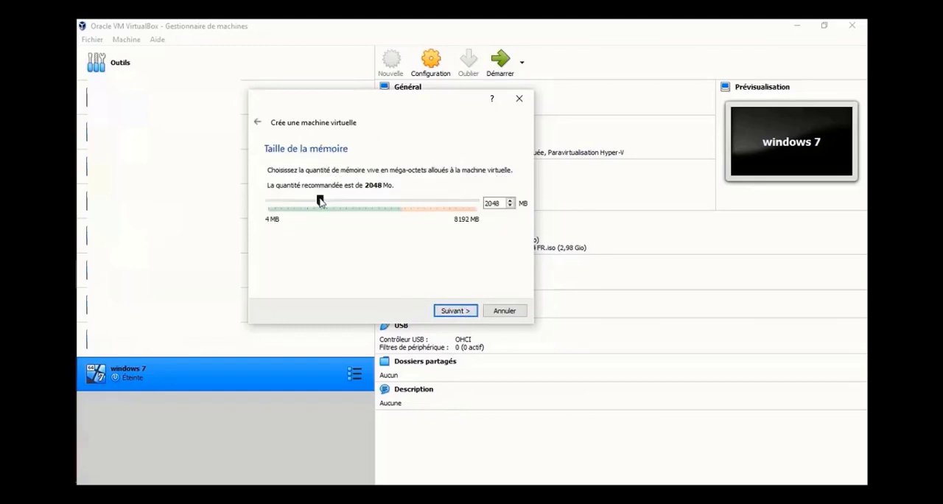
pyautogui.moveTo(320, 200); pyautogui.dragTo(361, 200)
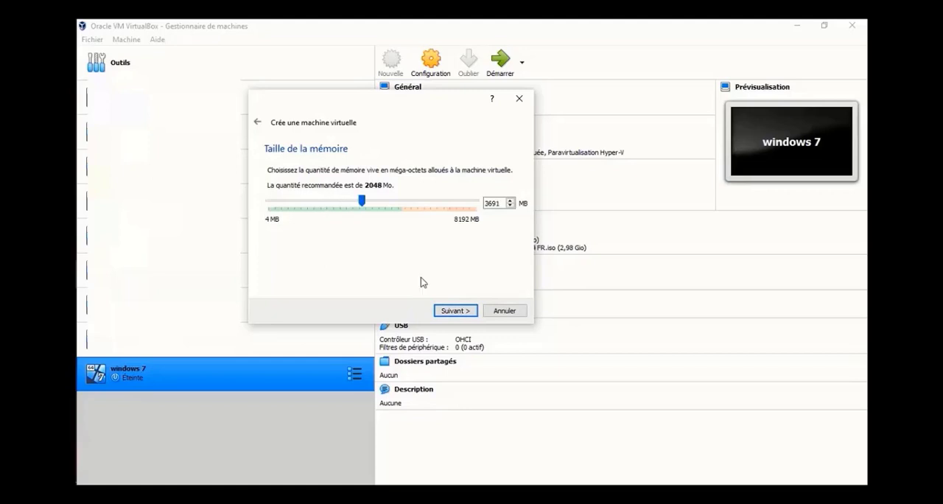
pyautogui.click(467, 314)
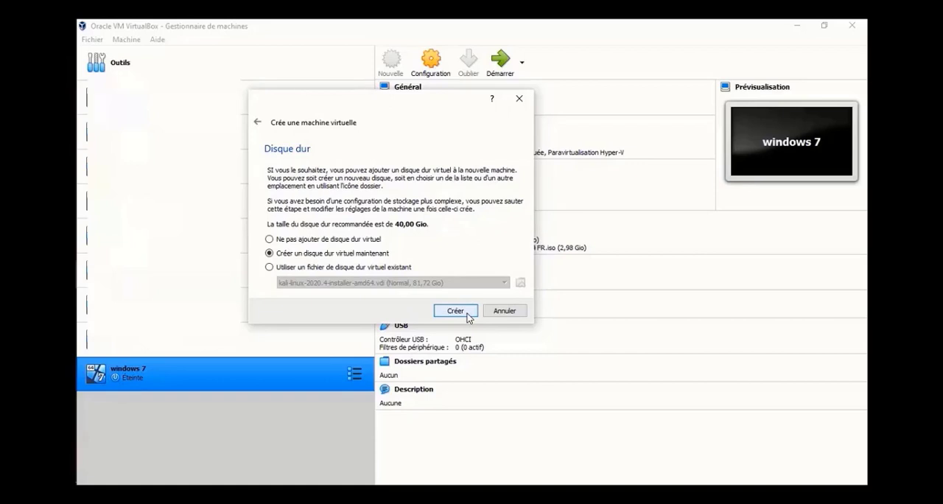
# Create a new 40 GB VDI virtual hard disk for the windows 8 machine
pyautogui.click(467, 315)
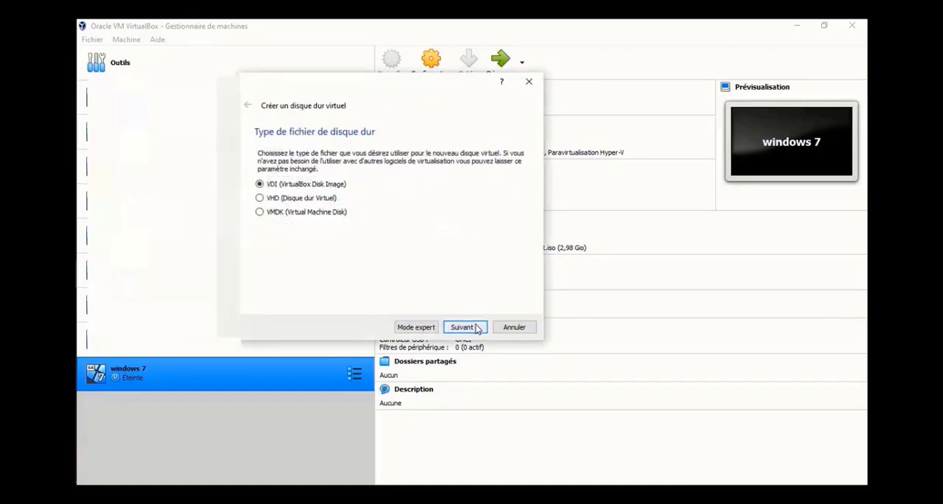
pyautogui.click(476, 327)
pyautogui.click(476, 327)
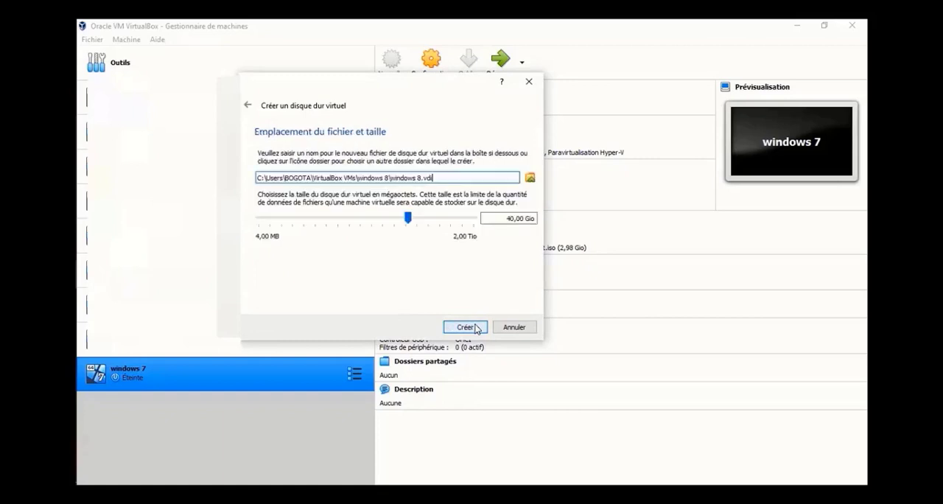
pyautogui.click(466, 327)
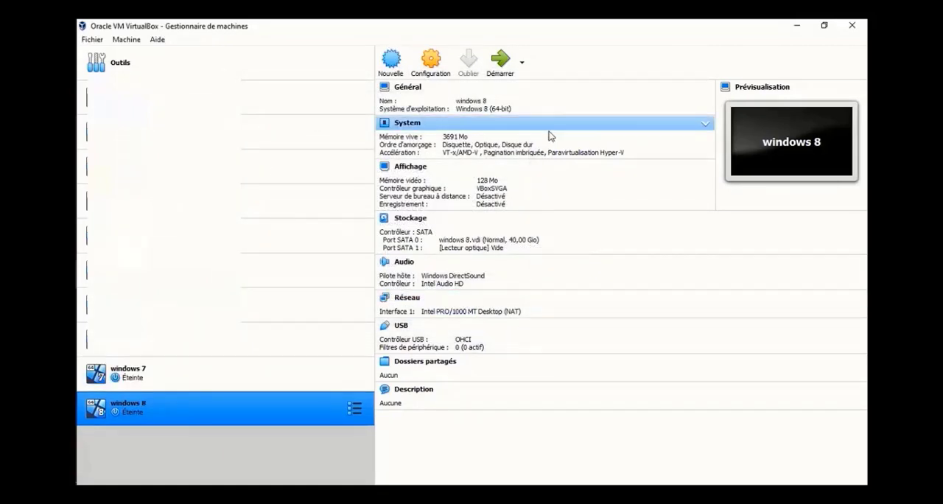
# Start the windows 8 virtual machine with WINDOWS 8.1 64 Bite.iso from the SYSTEME folder as its startup disk
pyautogui.click(491, 61)
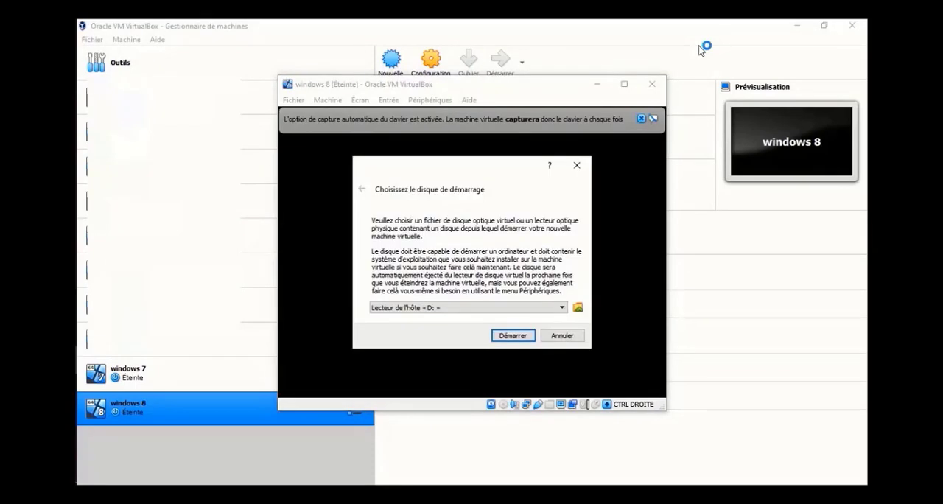
pyautogui.click(578, 307)
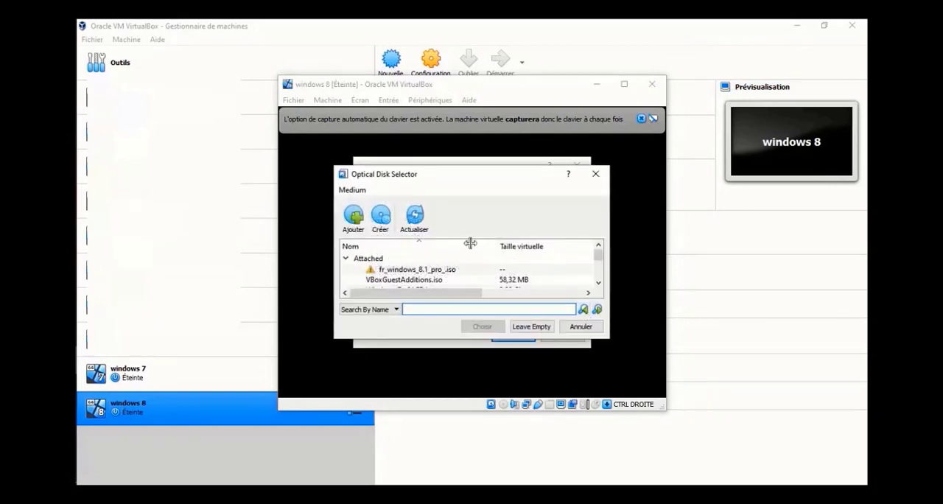
pyautogui.click(362, 223)
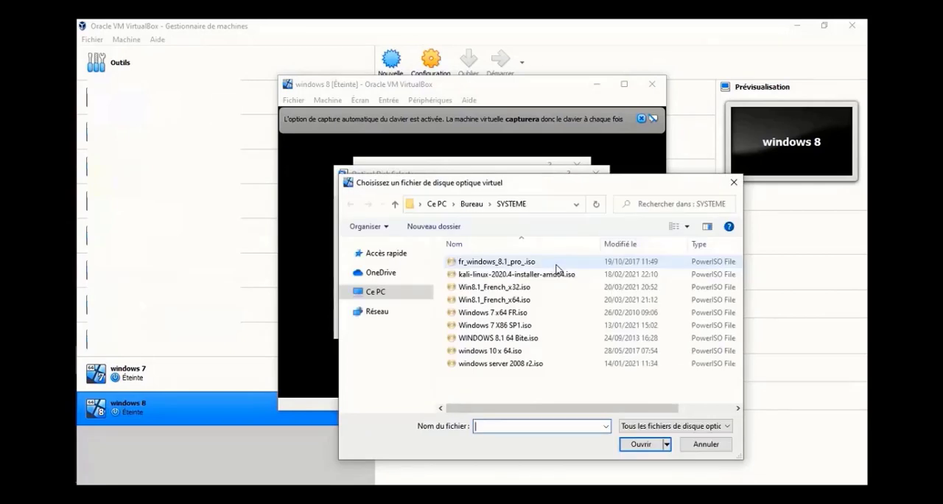
pyautogui.click(540, 340)
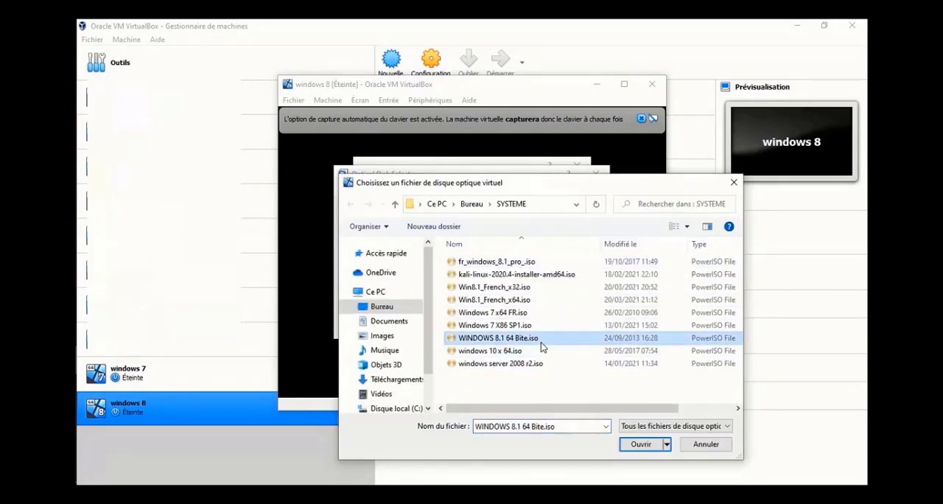
pyautogui.click(641, 444)
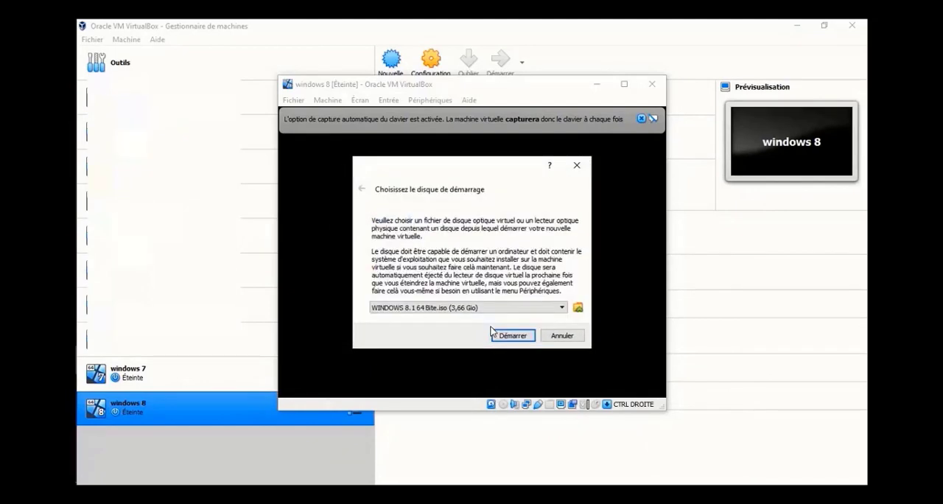
pyautogui.click(488, 326)
pyautogui.click(510, 334)
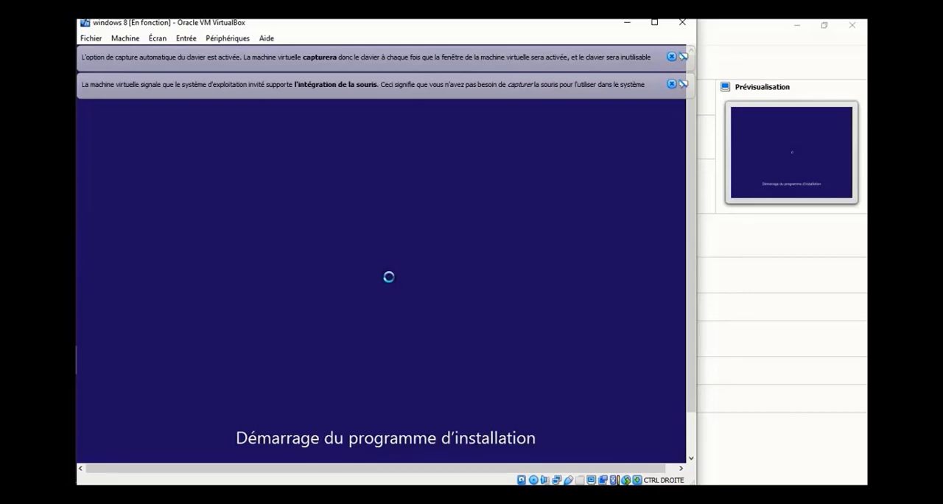
# Enter the Windows product key and run a custom installation on the unallocated space of drive 0
pyautogui.write('33')
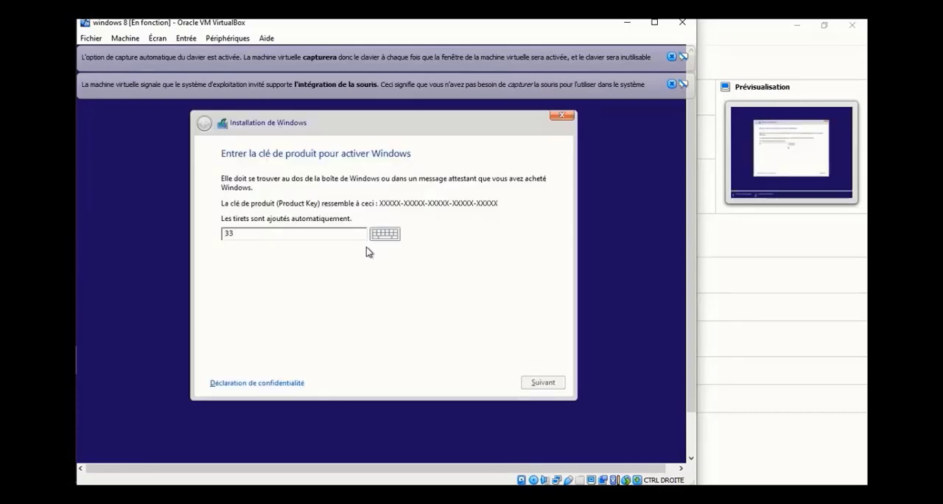
pyautogui.write('4NH-RXG76-64THK-C7CKG-D3VPT')
pyautogui.press('Return')
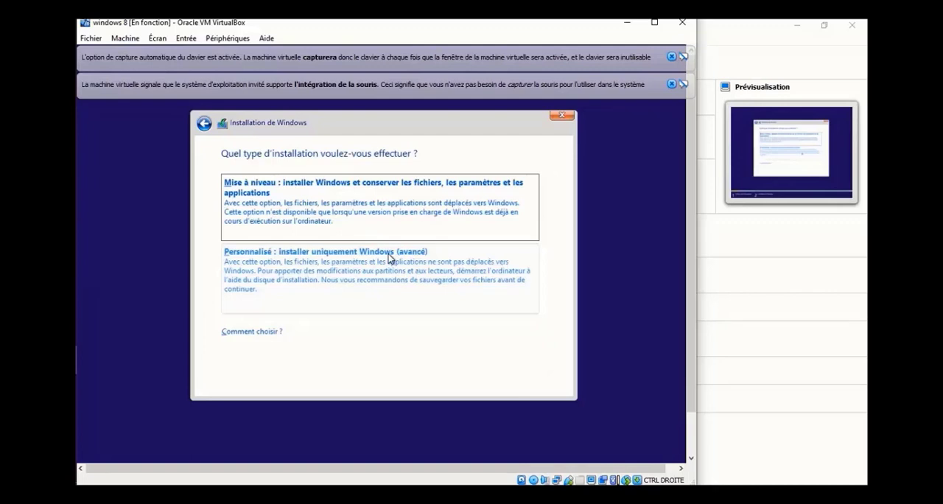
pyautogui.click(389, 258)
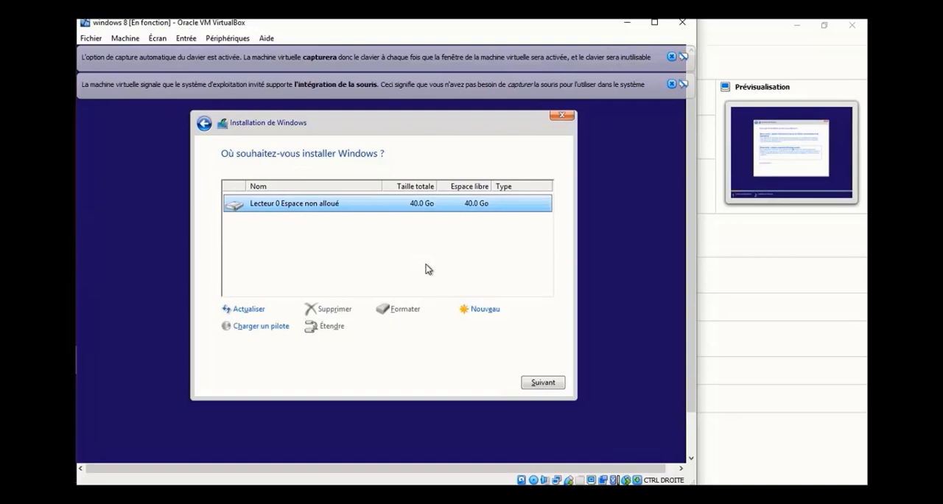
pyautogui.click(543, 382)
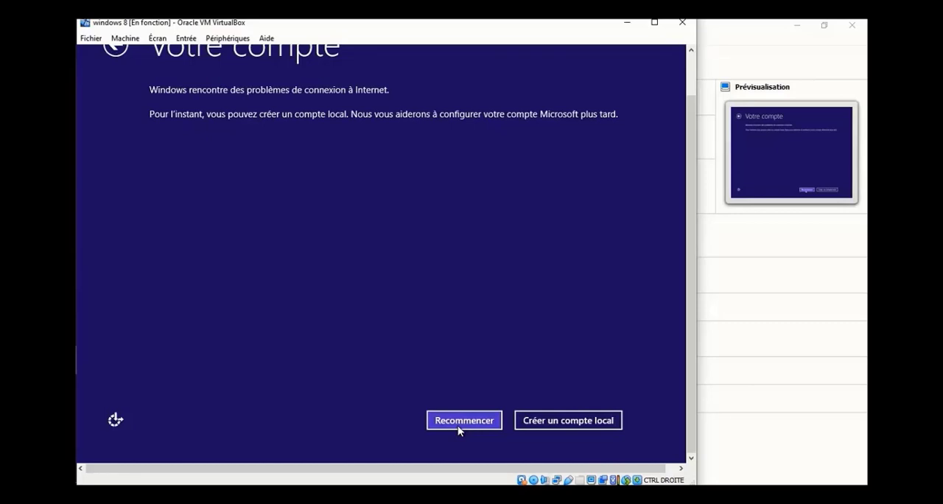
# Create a local account named "cible 88", entering and confirming its password and filling in a password hint
pyautogui.click(543, 421)
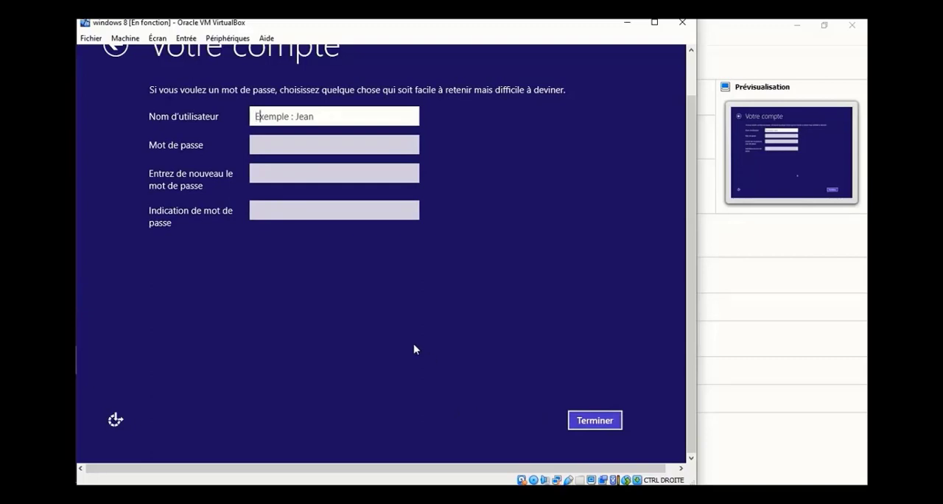
pyautogui.write('cible 88')
pyautogui.click(296, 148)
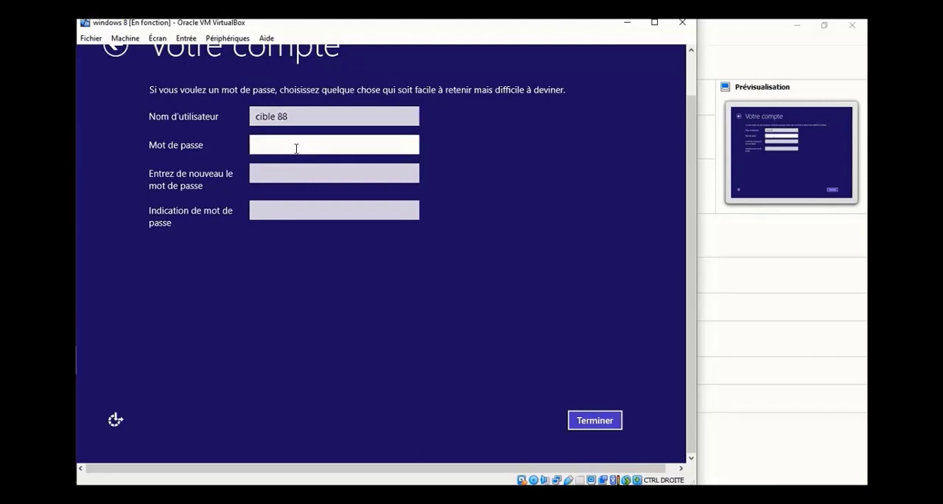
pyautogui.write('••••••')
pyautogui.click(292, 168)
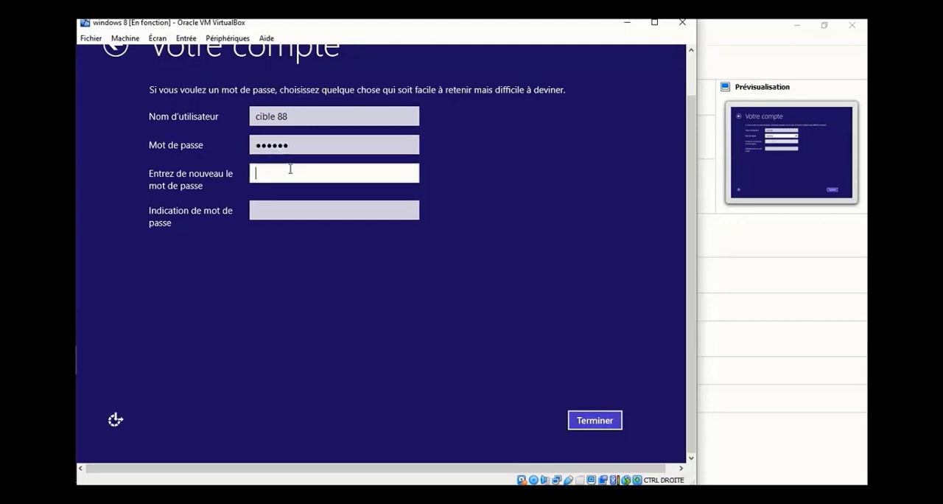
pyautogui.write('••')
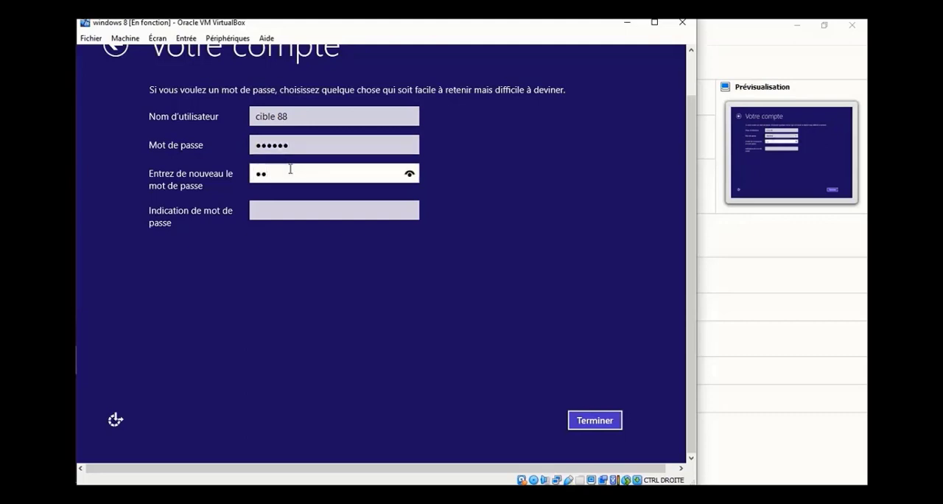
pyautogui.write('•••••')
pyautogui.press('BackSpace')
pyautogui.click(324, 216)
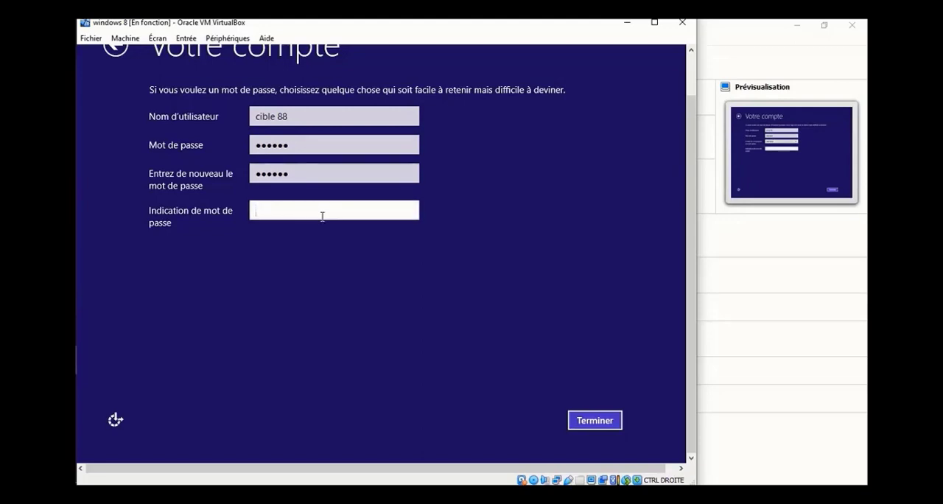
pyautogui.write('qw')
pyautogui.click(596, 422)
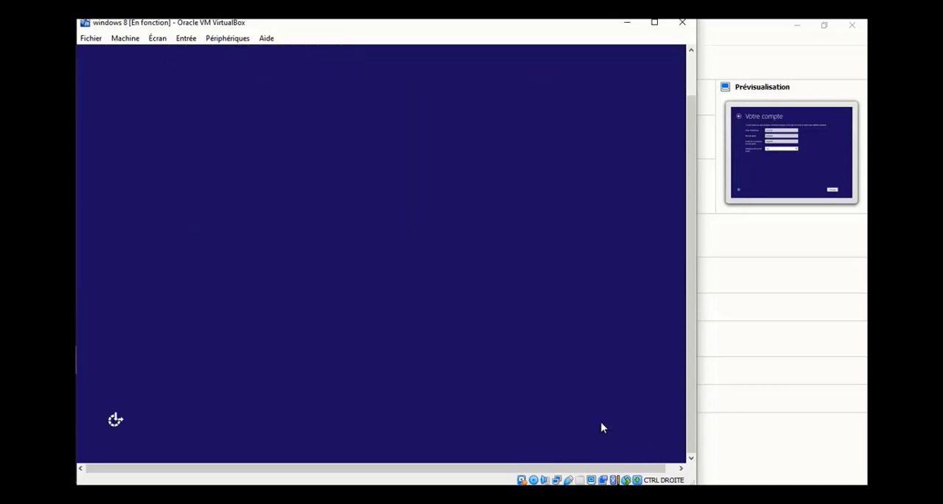